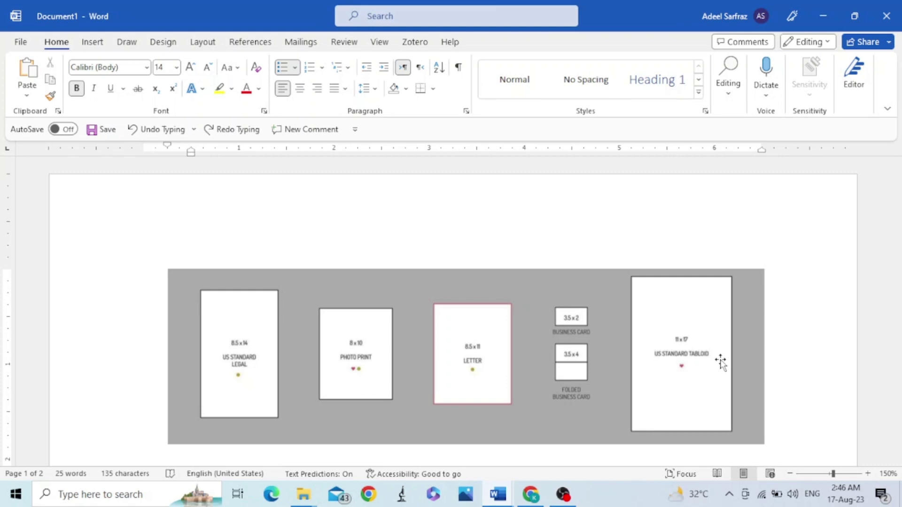
- Select the bullet lines in turn, ending on the first bullet line
scroll(722, 362, down, 3)
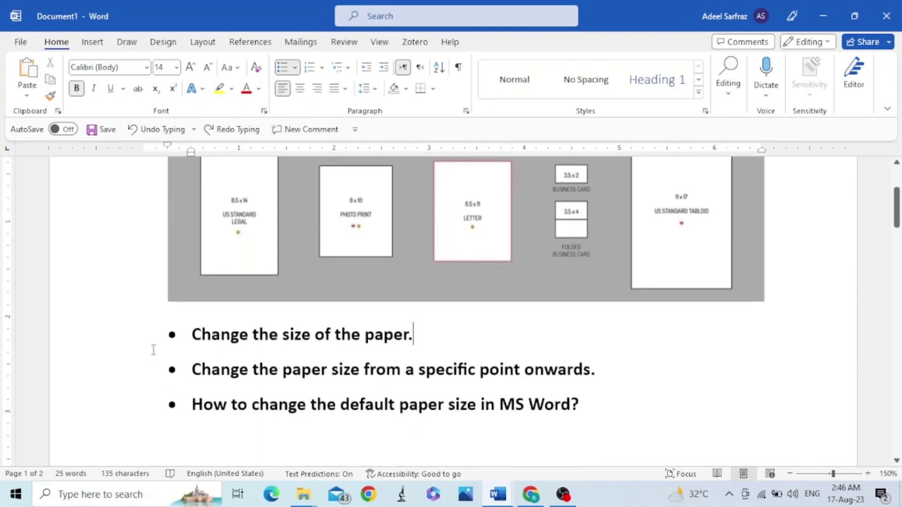
click(127, 343)
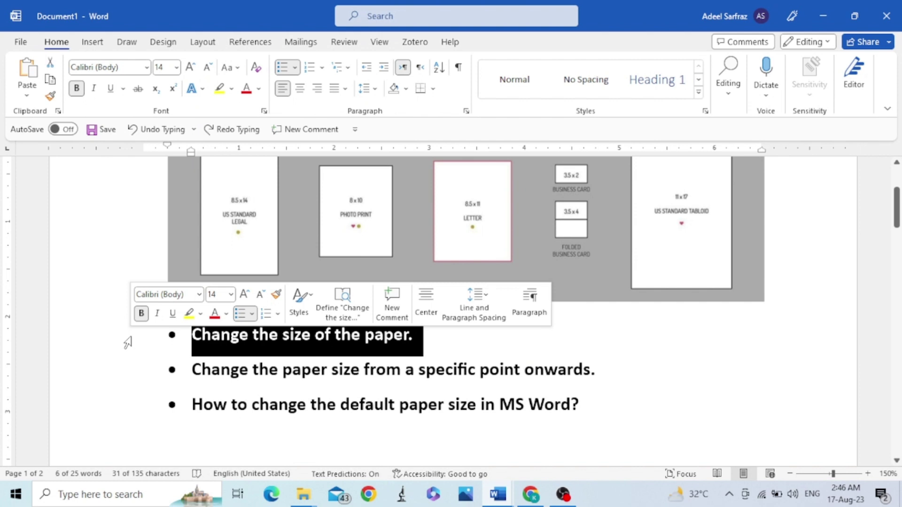
click(127, 373)
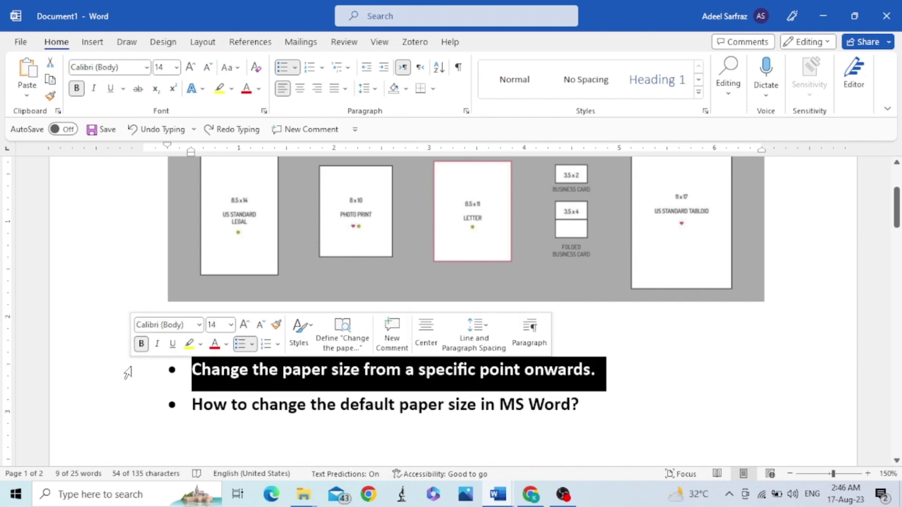
click(127, 405)
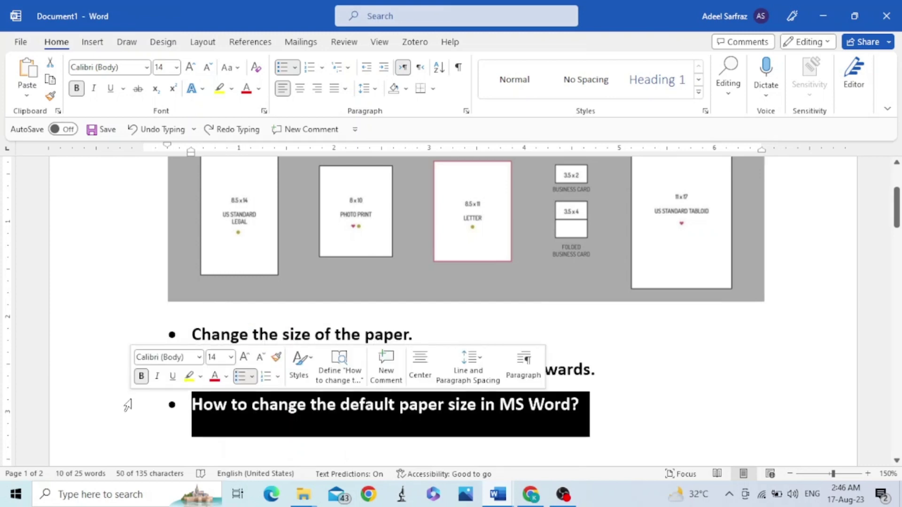
click(123, 341)
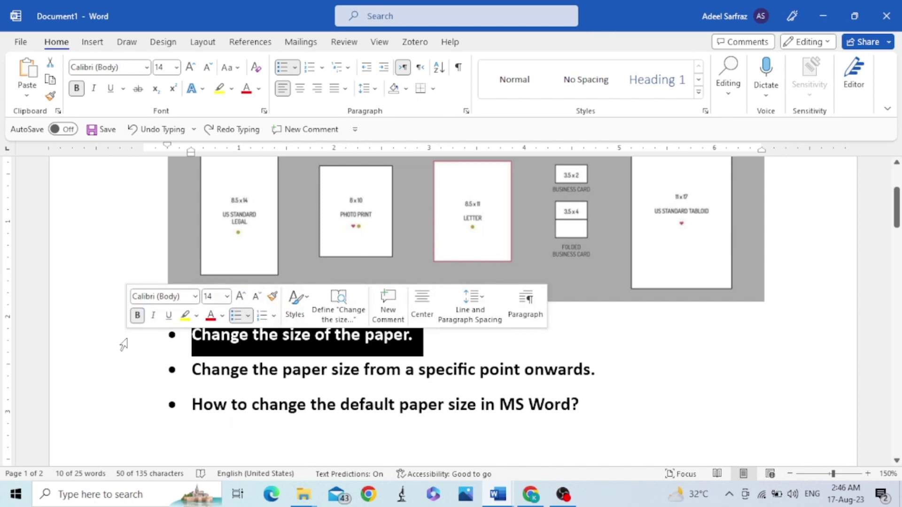
- Zoom out until both pages show side by side, then deselect the text
click(791, 474)
click(792, 475)
click(792, 475)
click(792, 474)
click(791, 475)
click(791, 475)
click(791, 474)
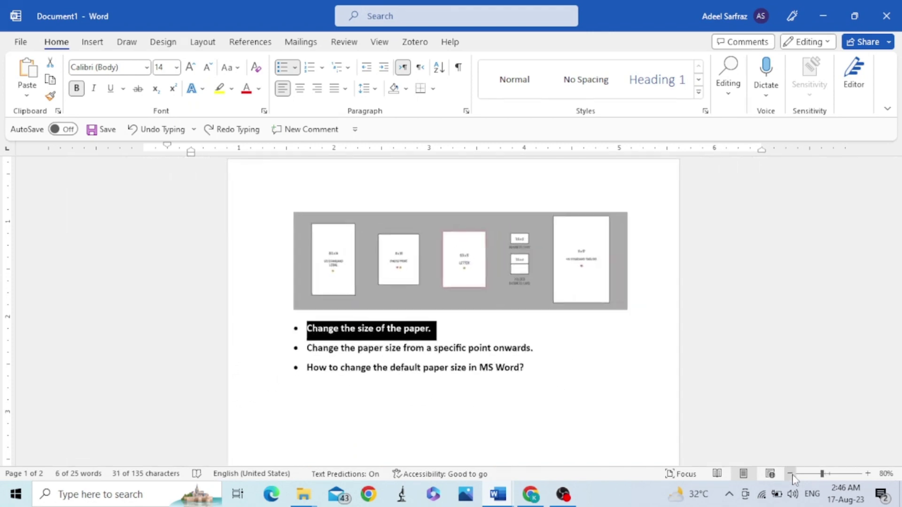
click(791, 475)
click(791, 475)
click(792, 475)
click(791, 475)
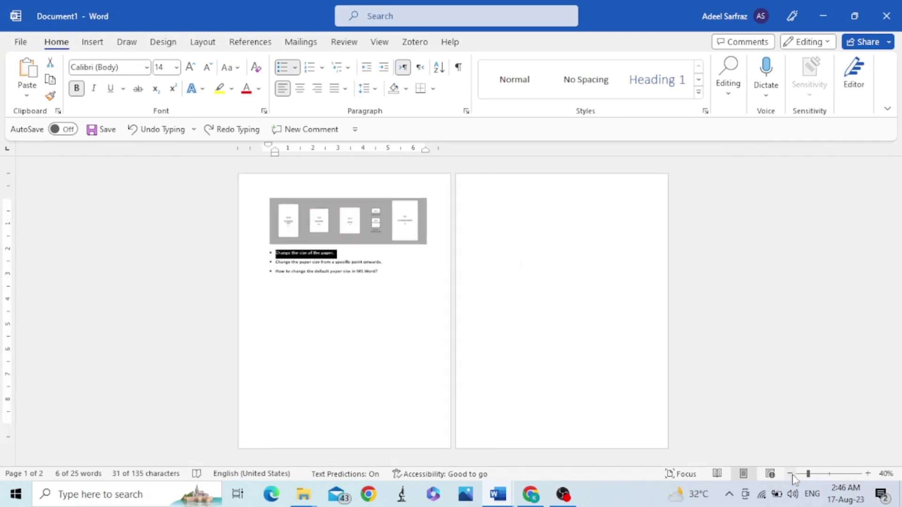
click(791, 474)
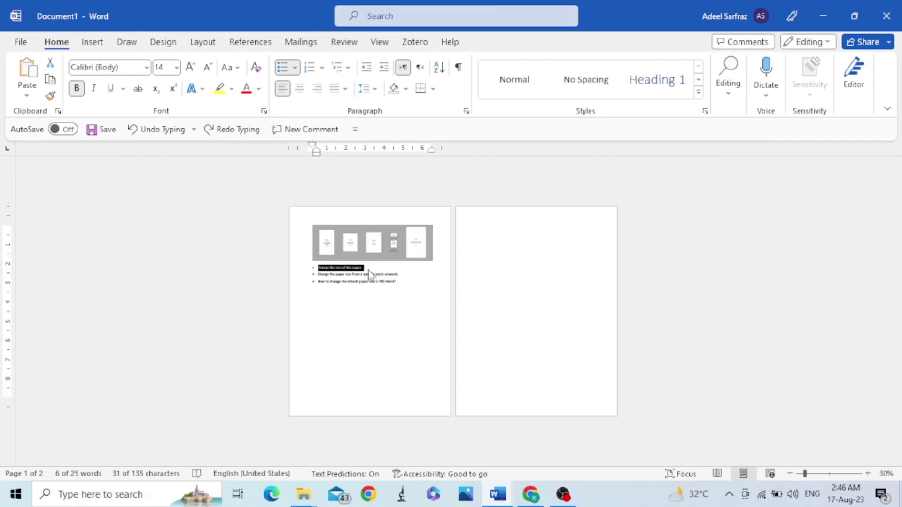
click(369, 269)
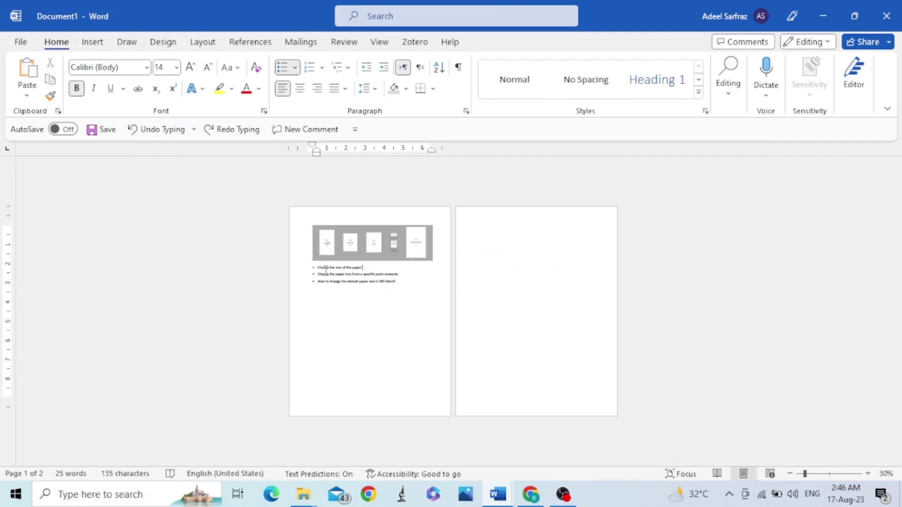
- Change the document's paper size to Legal (8.5" x 14")
click(201, 47)
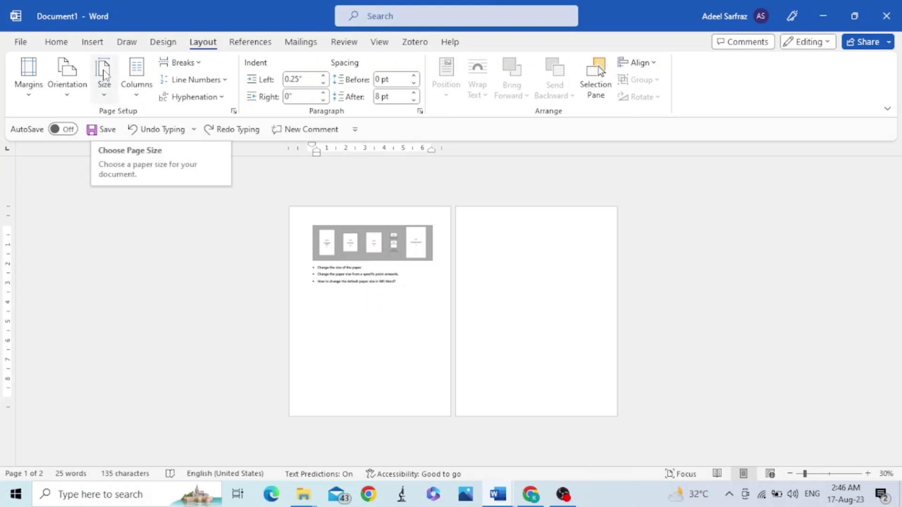
click(104, 77)
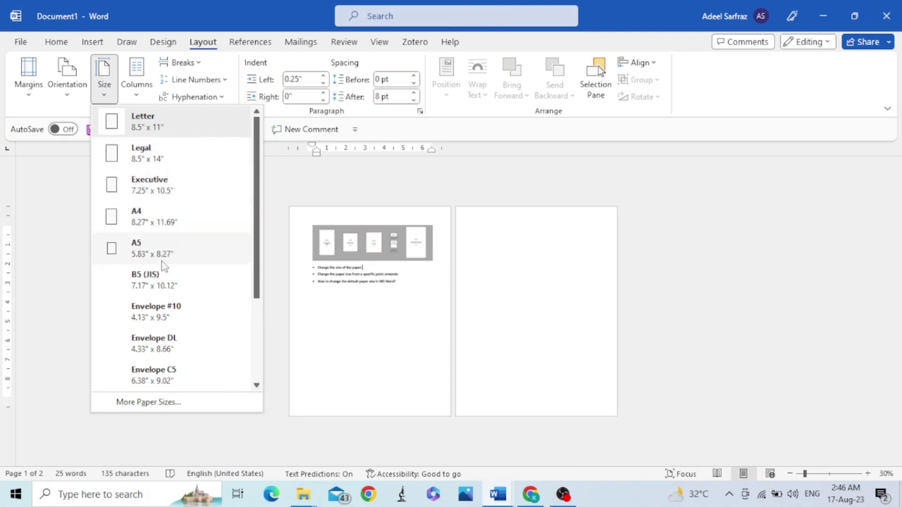
click(165, 159)
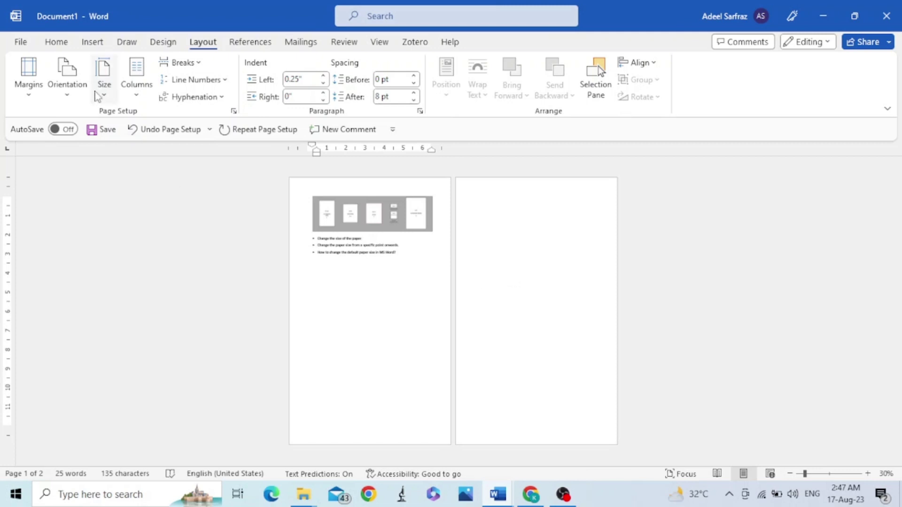
click(104, 80)
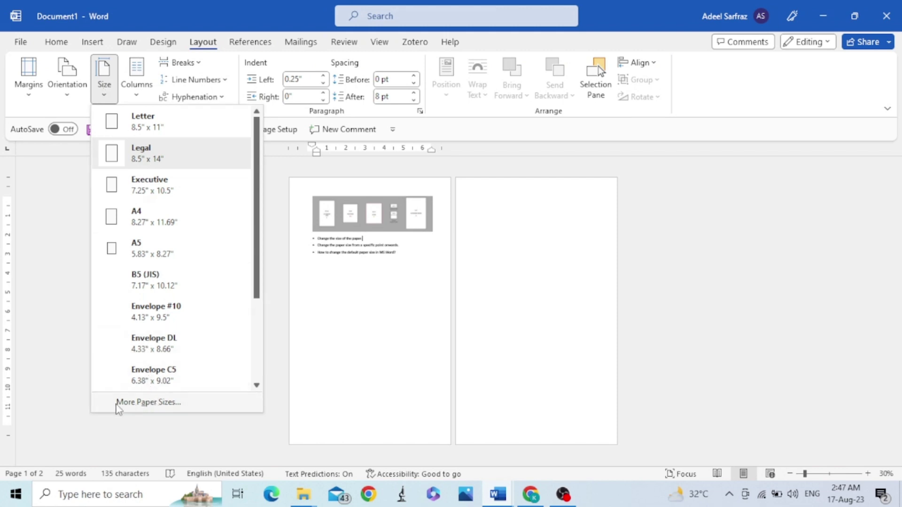
- In Page Setup, keep the 8.5" width and change the page height from 14" to 12.5"
click(191, 407)
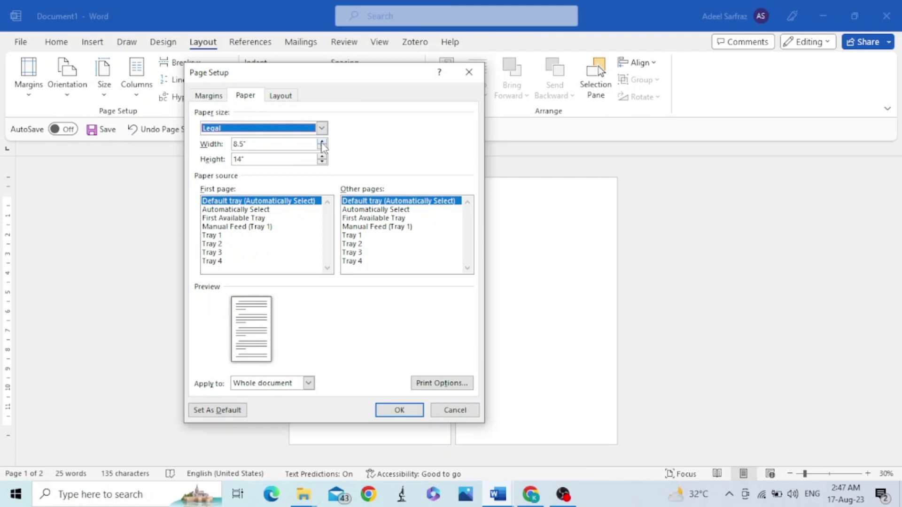
key(Tab)
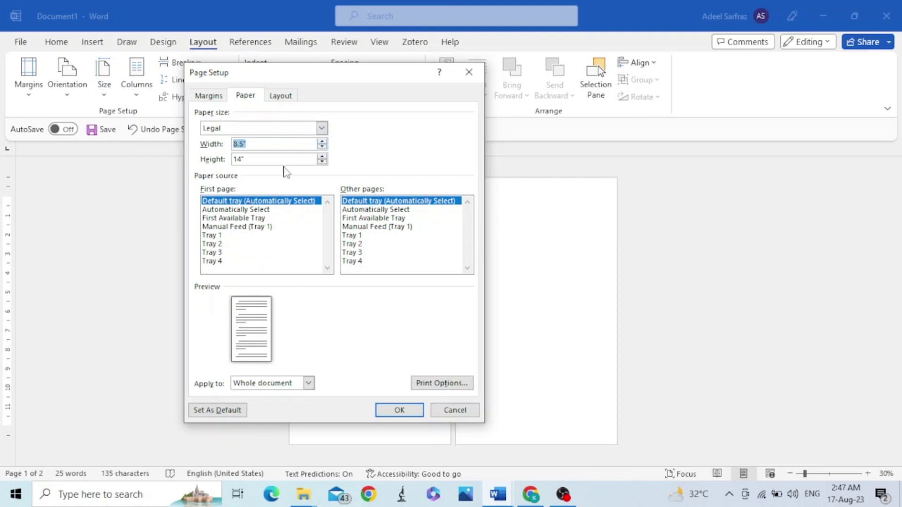
click(241, 160)
key(BackSpace)
key(BackSpace)
text(12.5)
click(390, 413)
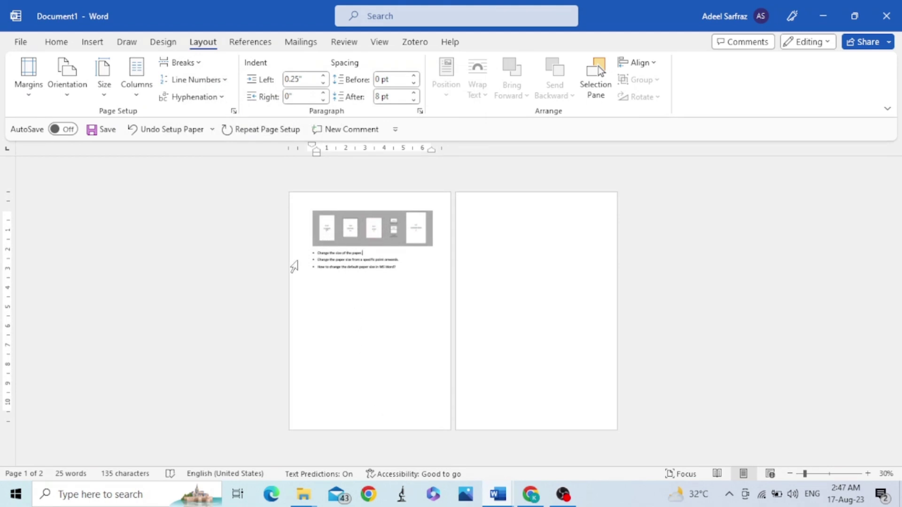
- Put the insertion point on the blank second page, clearing any selection
click(295, 262)
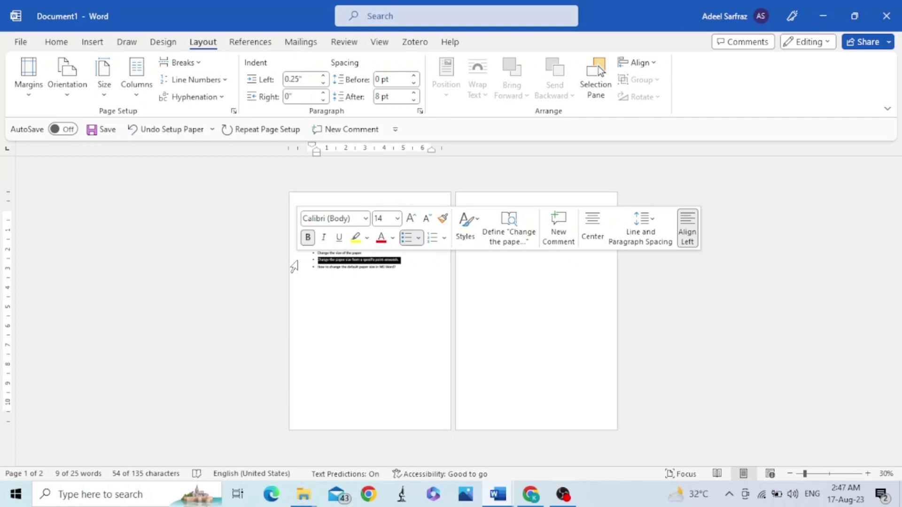
click(500, 307)
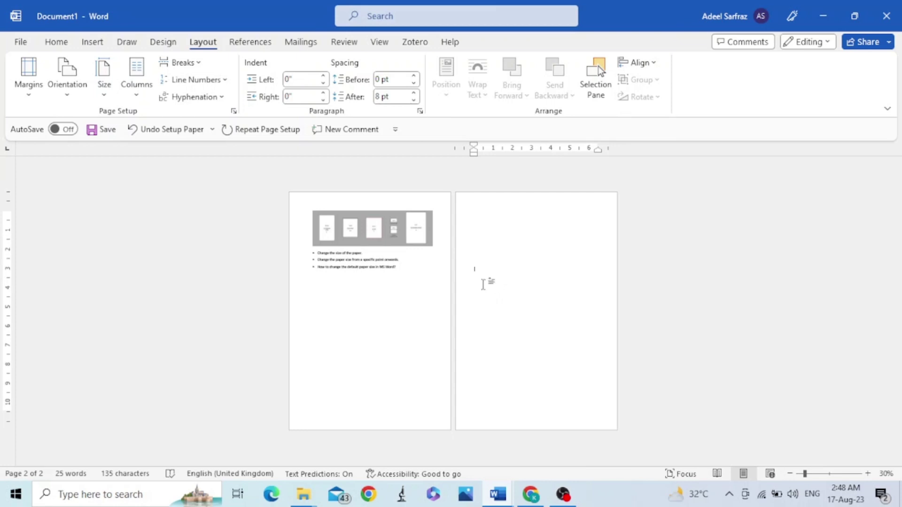
key(ctrl+a)
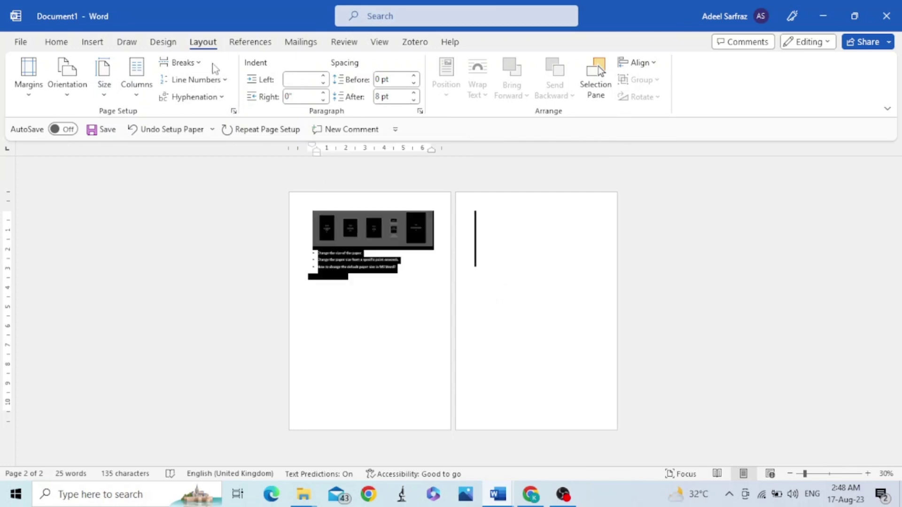
click(504, 280)
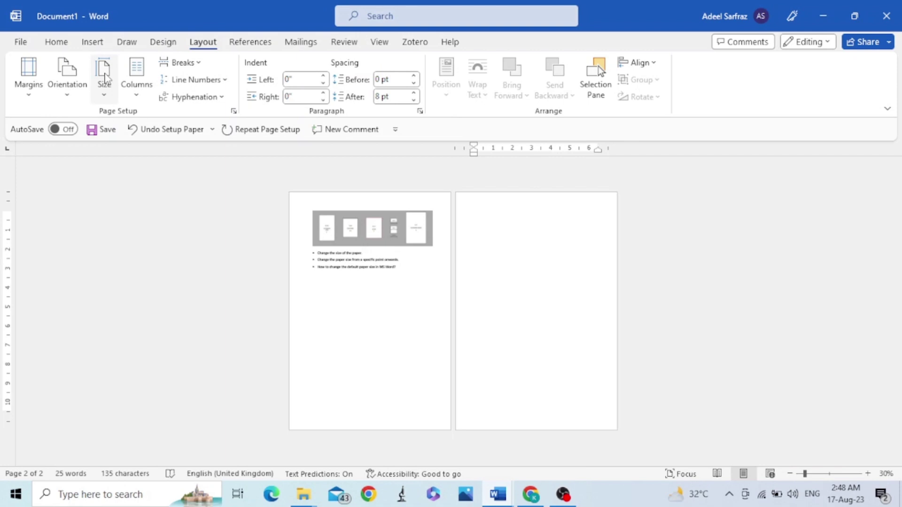
- Apply Letter (8.5" x 11") paper size from this point forward in Page Setup
click(106, 78)
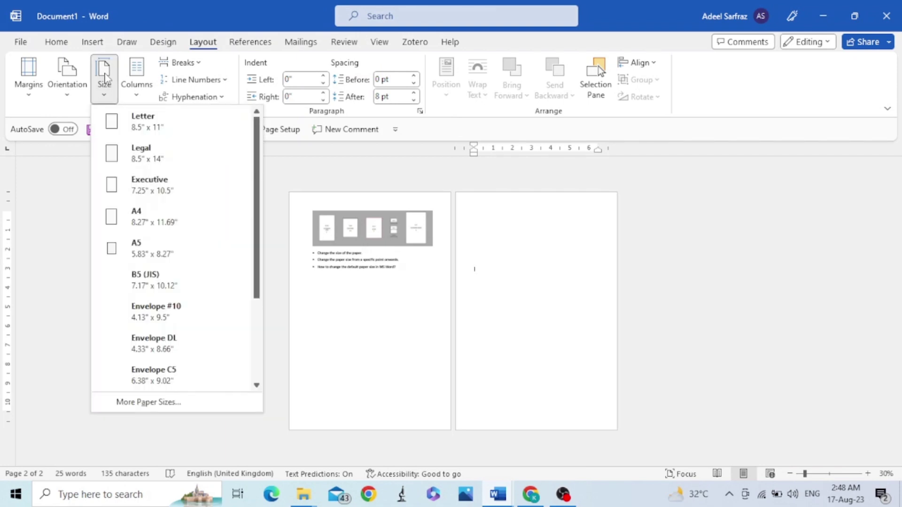
click(149, 403)
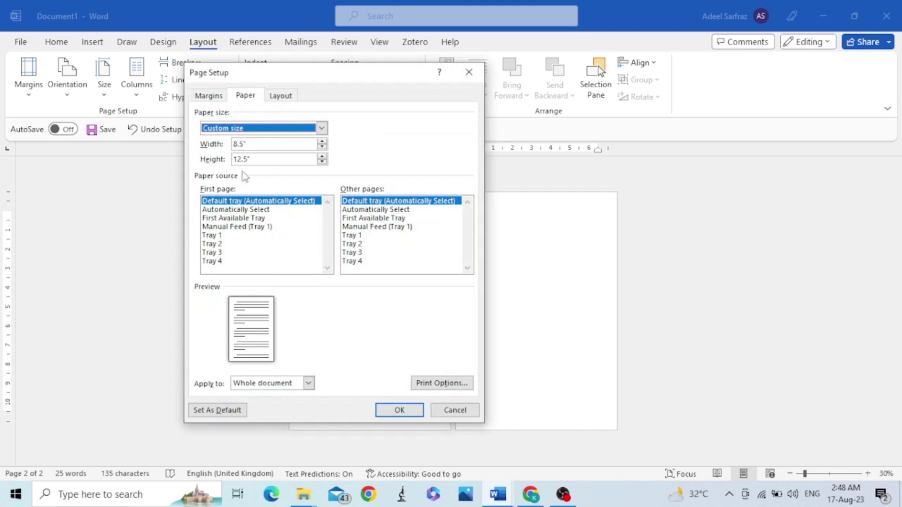
click(322, 128)
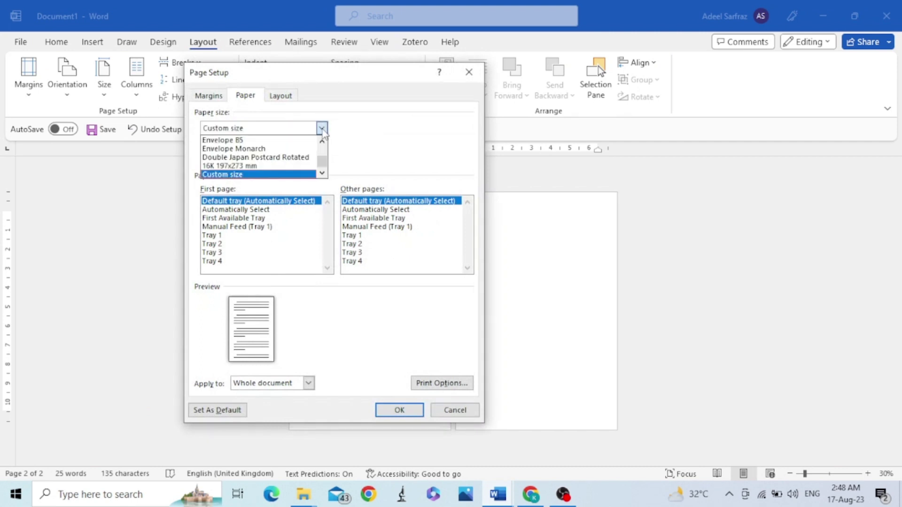
drag(323, 141, 324, 142)
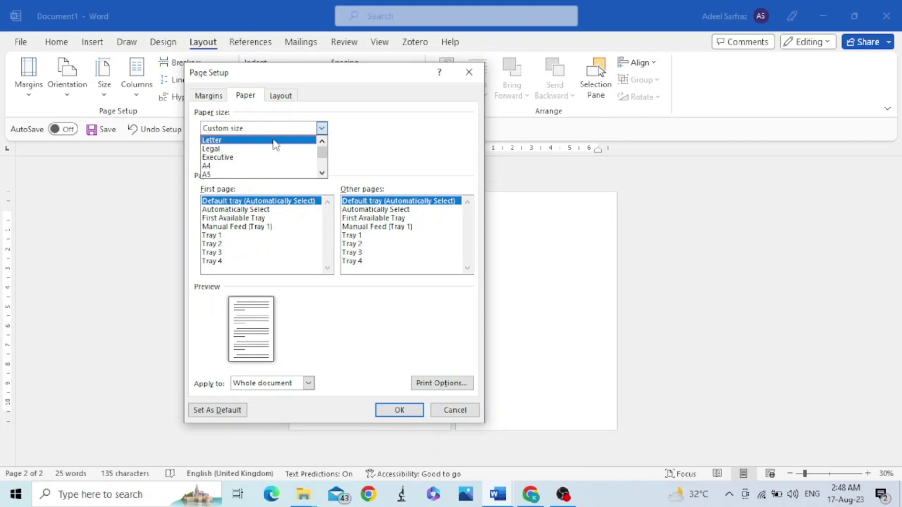
click(275, 141)
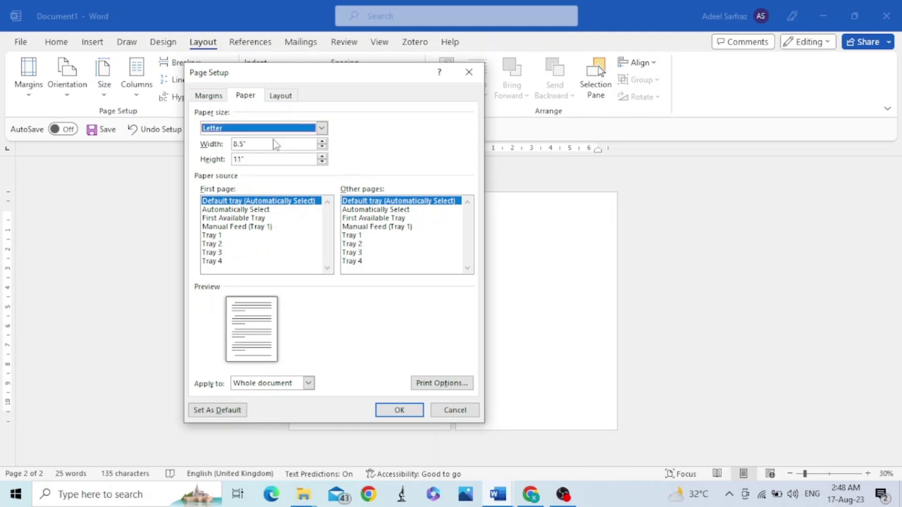
click(309, 384)
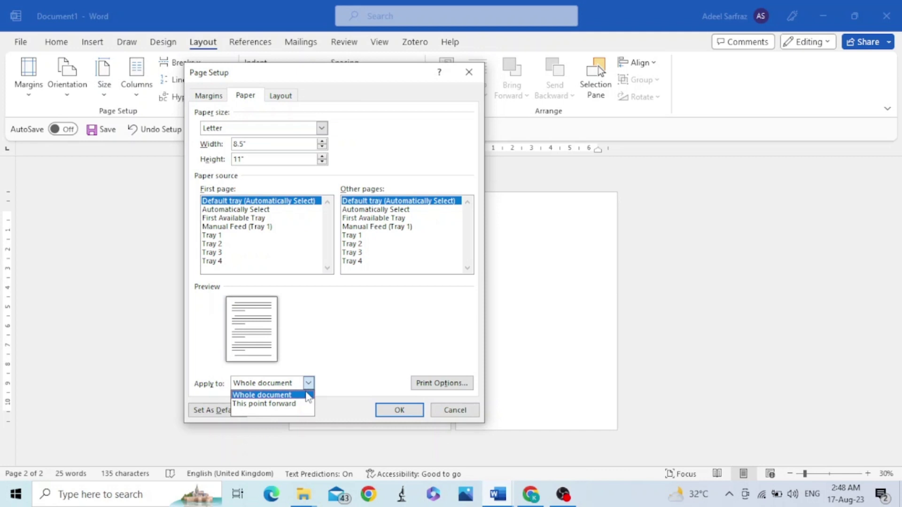
click(292, 405)
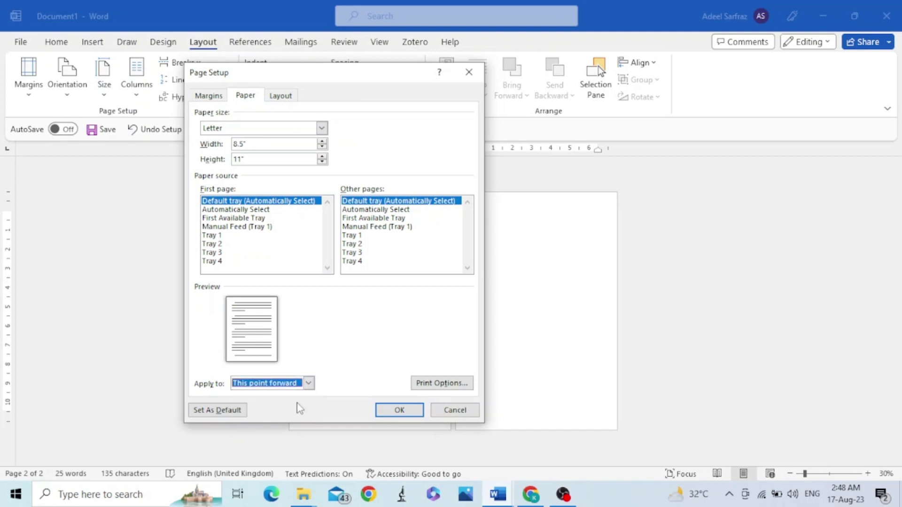
click(399, 411)
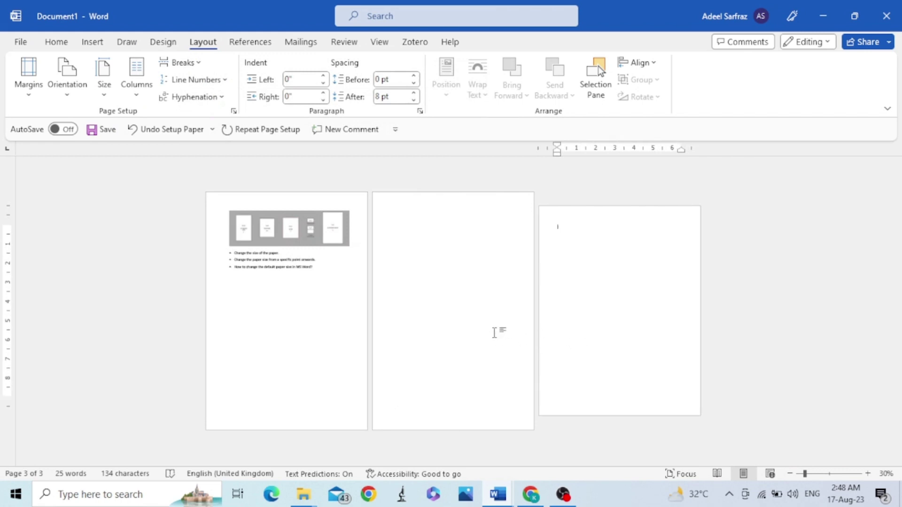
click(275, 269)
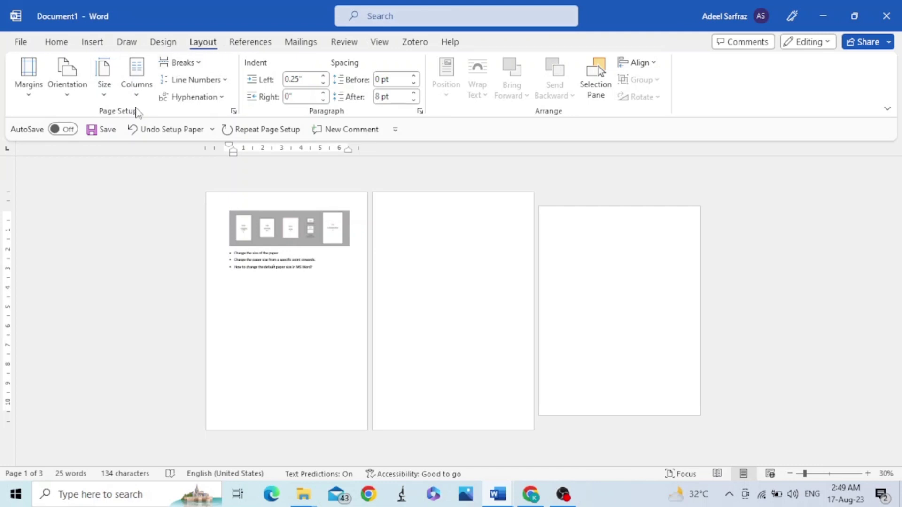
- Choose A4 (8.27" x 11.69") in Page Setup and confirm it as the default page setup
click(104, 78)
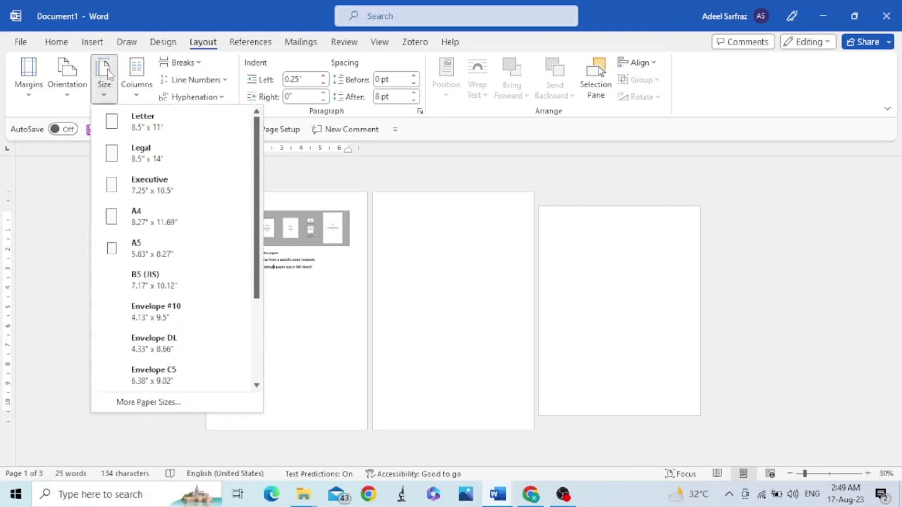
click(175, 403)
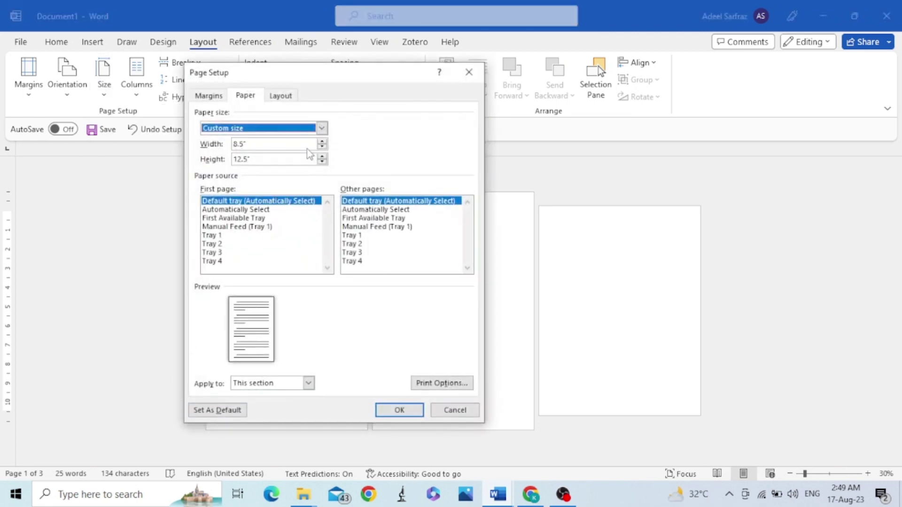
click(322, 129)
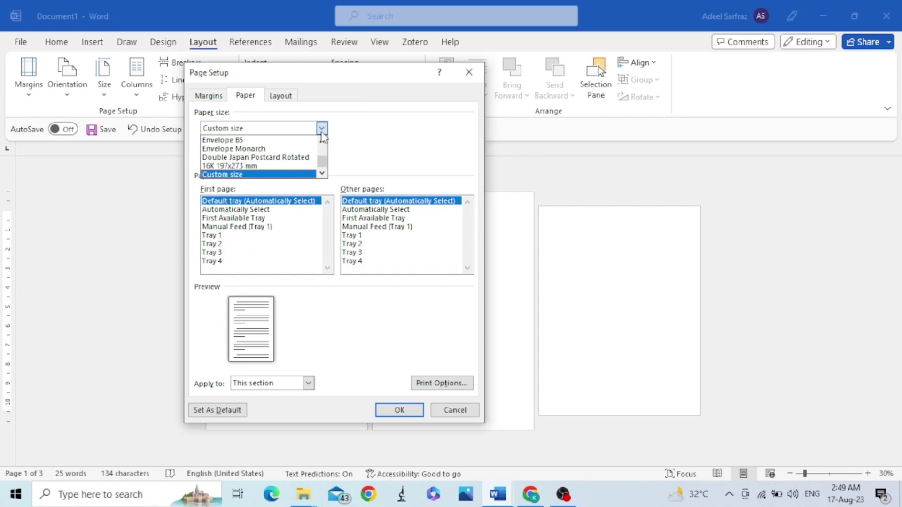
click(322, 142)
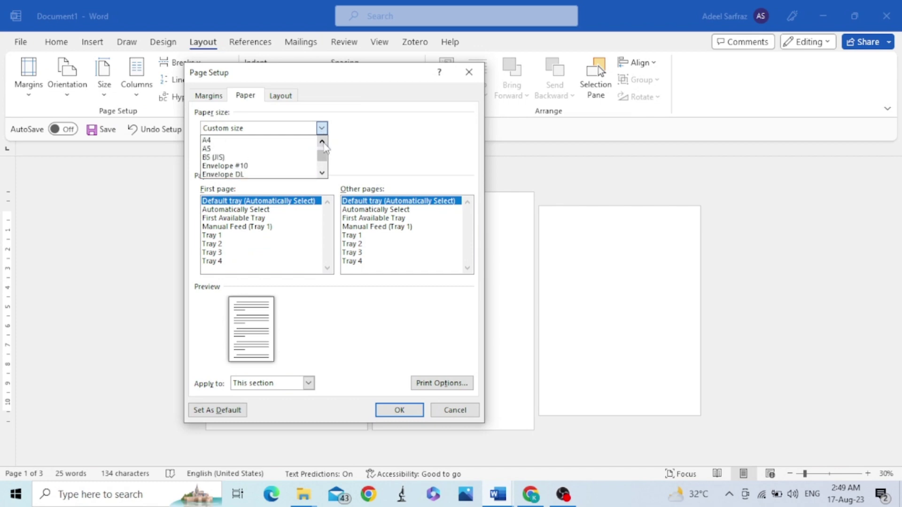
click(323, 142)
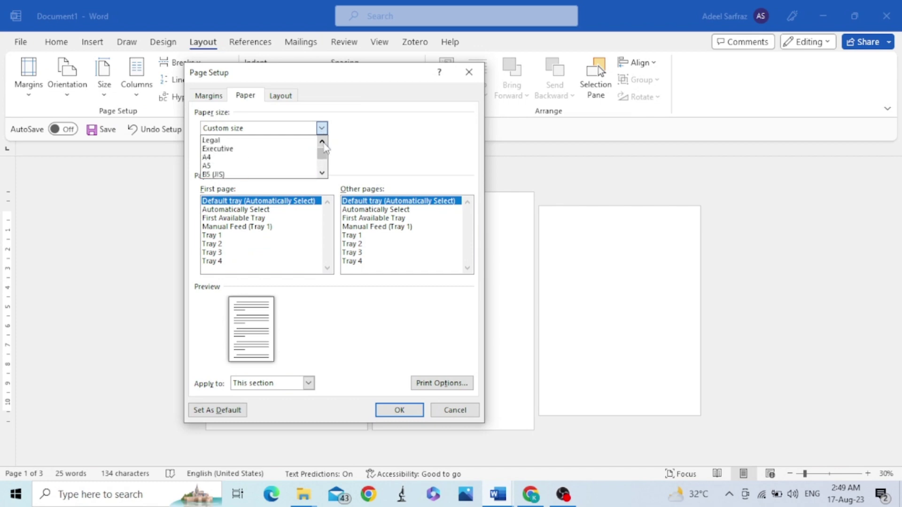
click(231, 158)
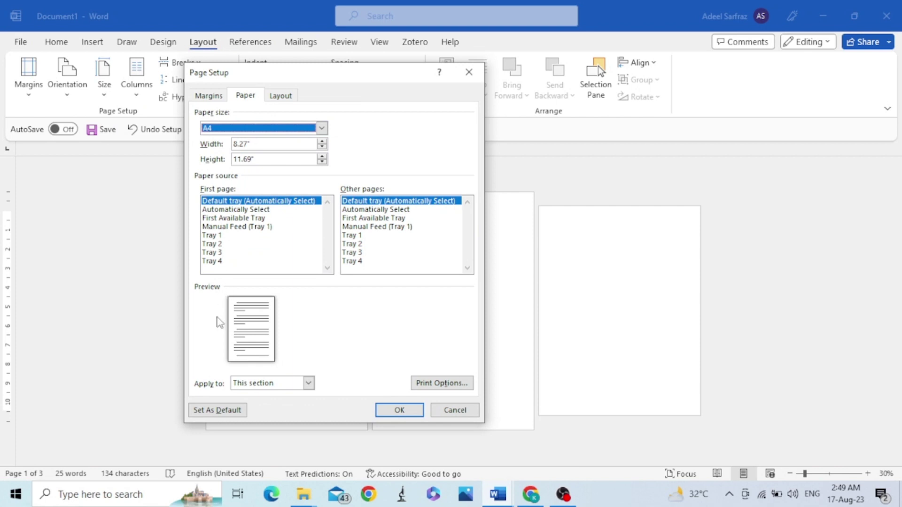
click(228, 413)
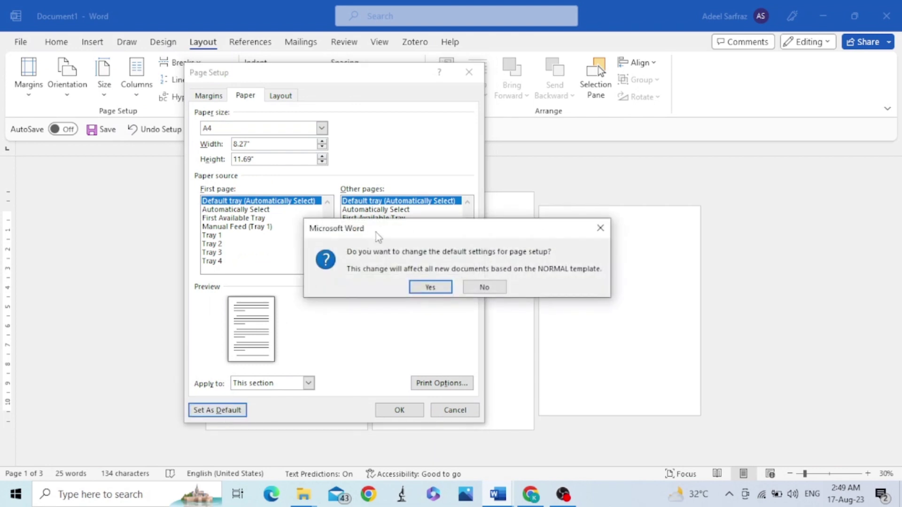
drag(383, 235, 406, 232)
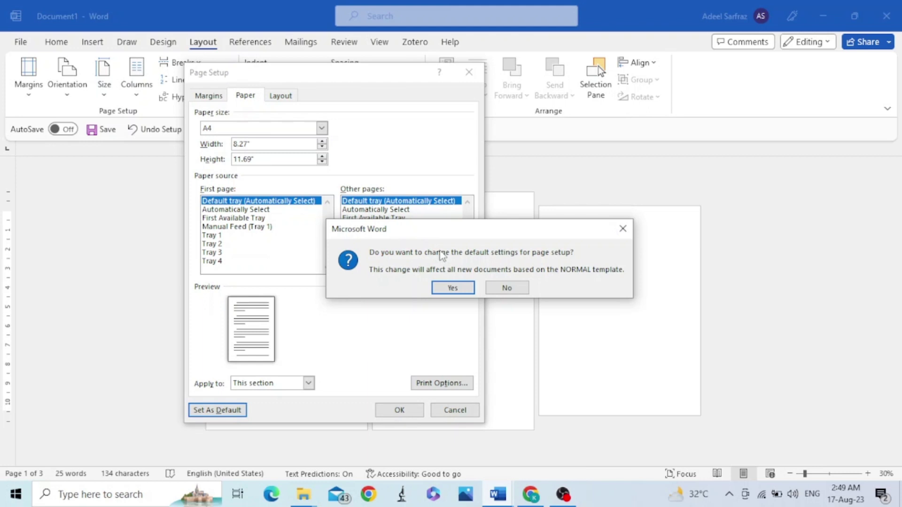
click(453, 288)
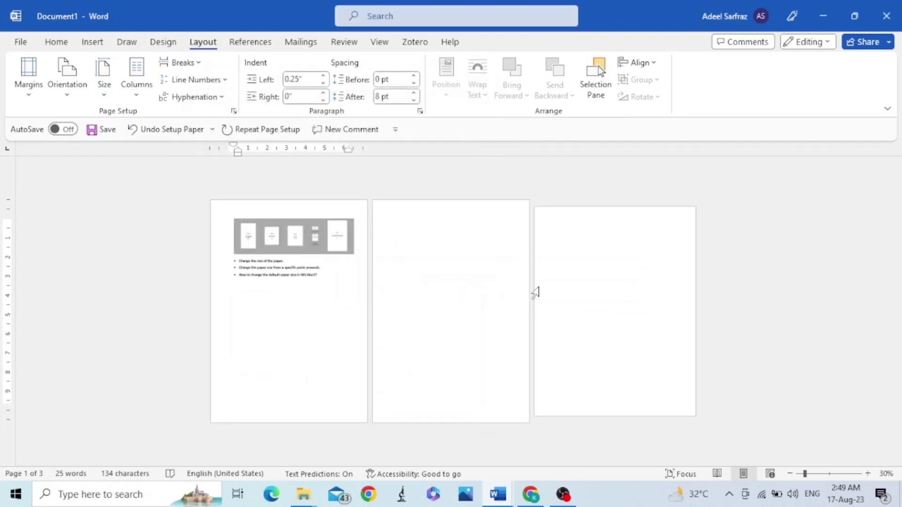